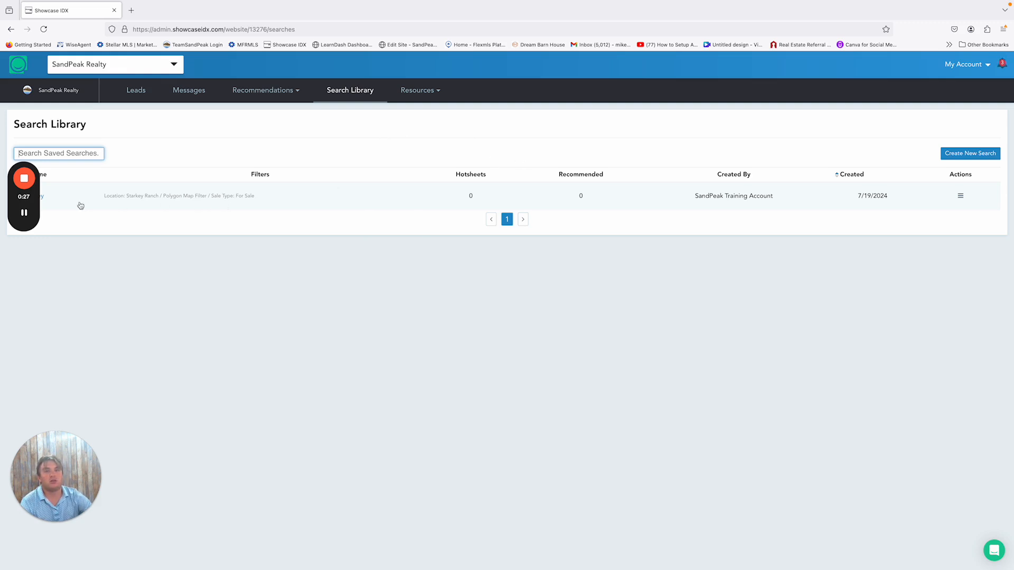
mouse_move(37, 208)
left_click_drag(37, 208, 33, 360)
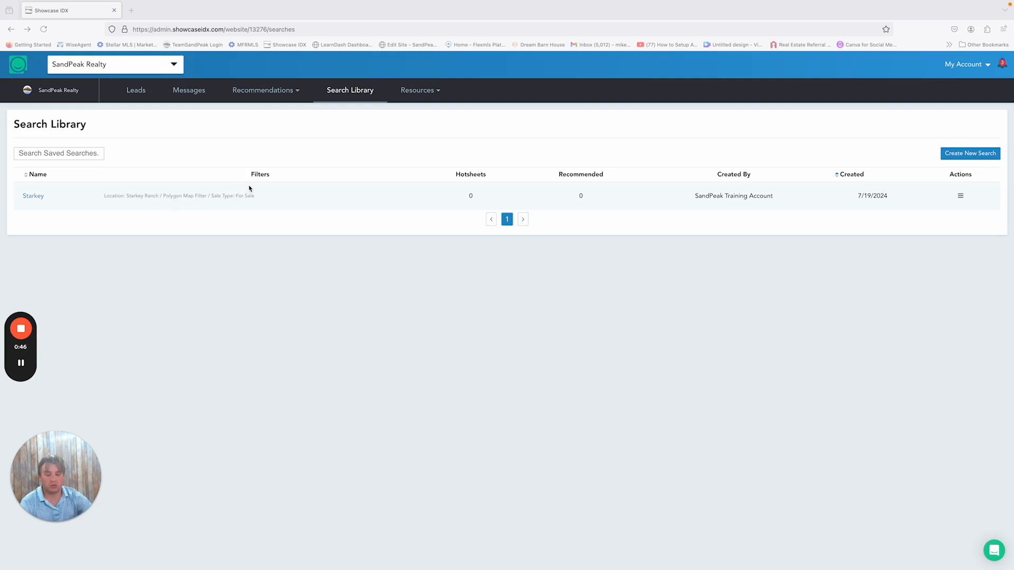
Step: Start a new saved search and name it New Port Richey
left_click(957, 154)
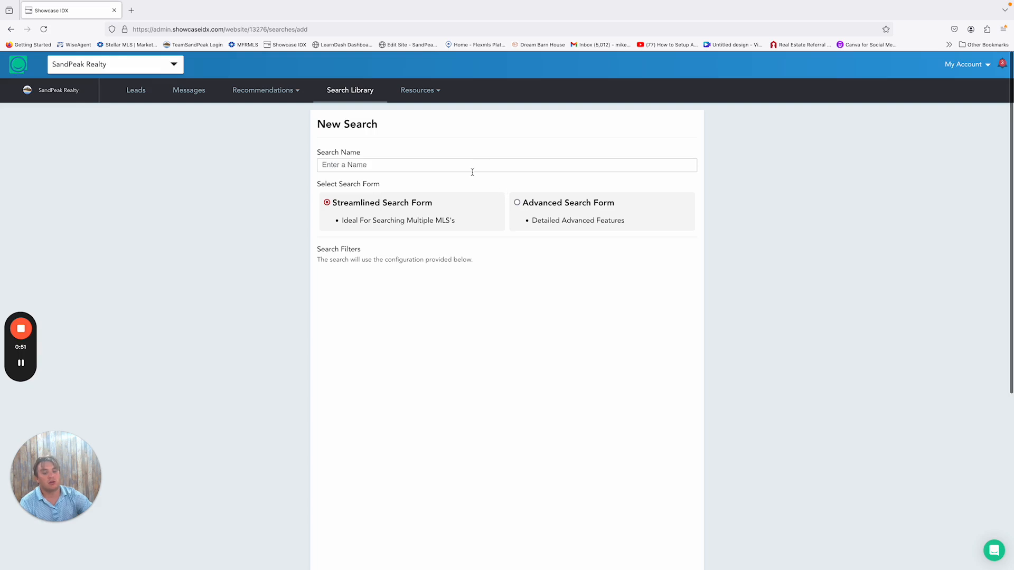
left_click(471, 173)
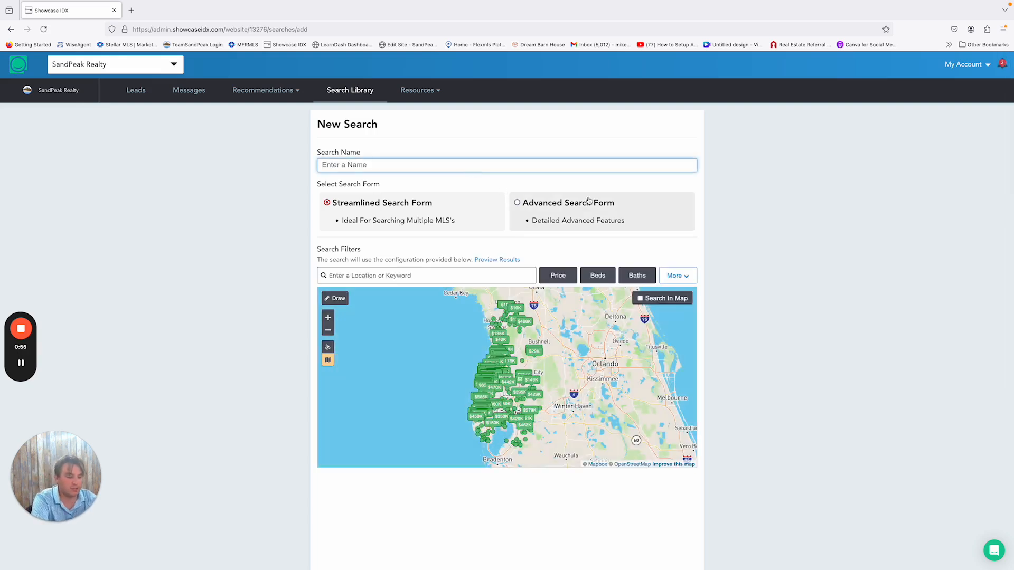
type("New Por")
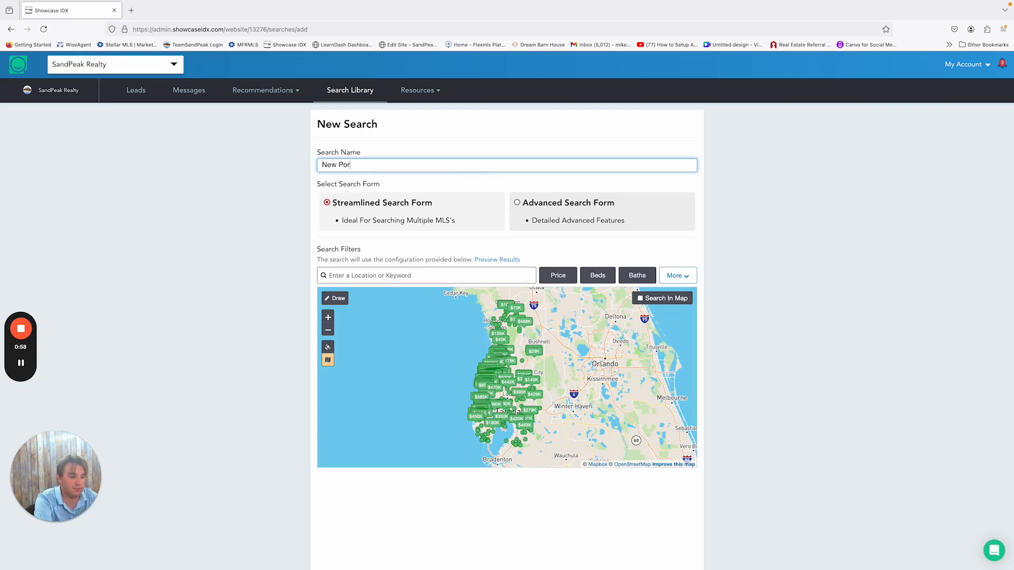
type("t Richey")
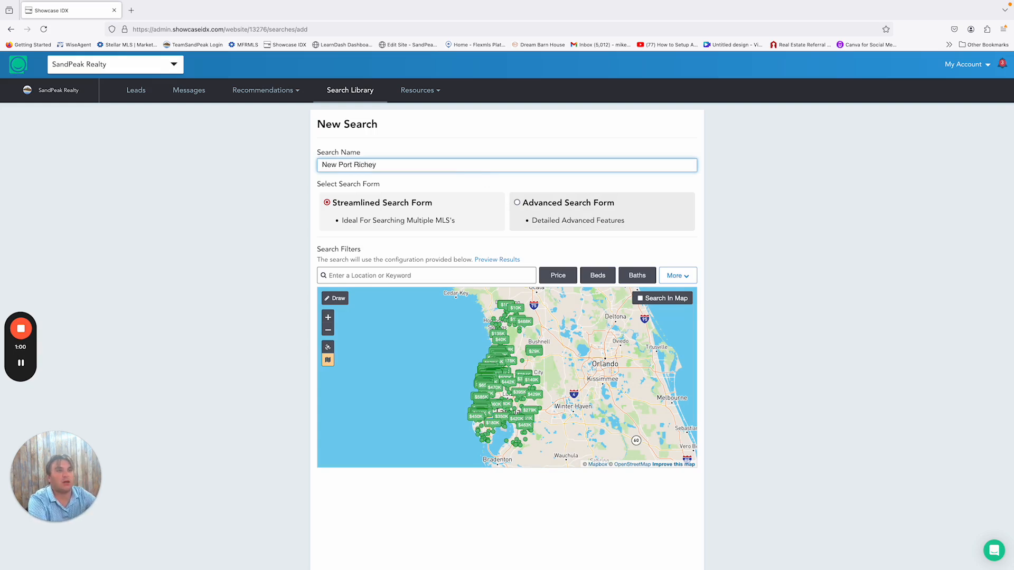
Step: Add the city New Port Richey, FL as the location filter of the new search
scroll(359, 218, "down", 1)
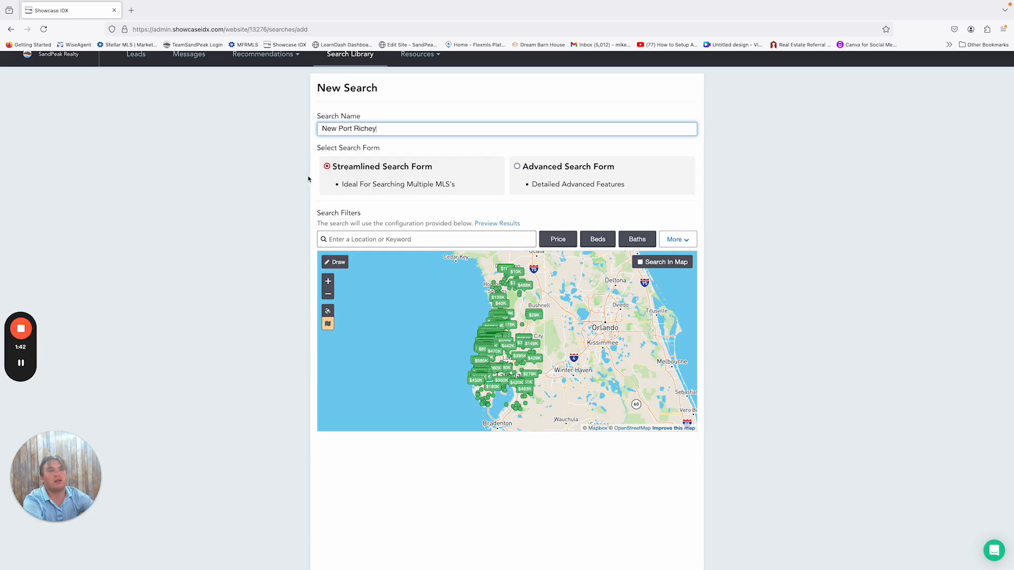
scroll(382, 176, "down", 1)
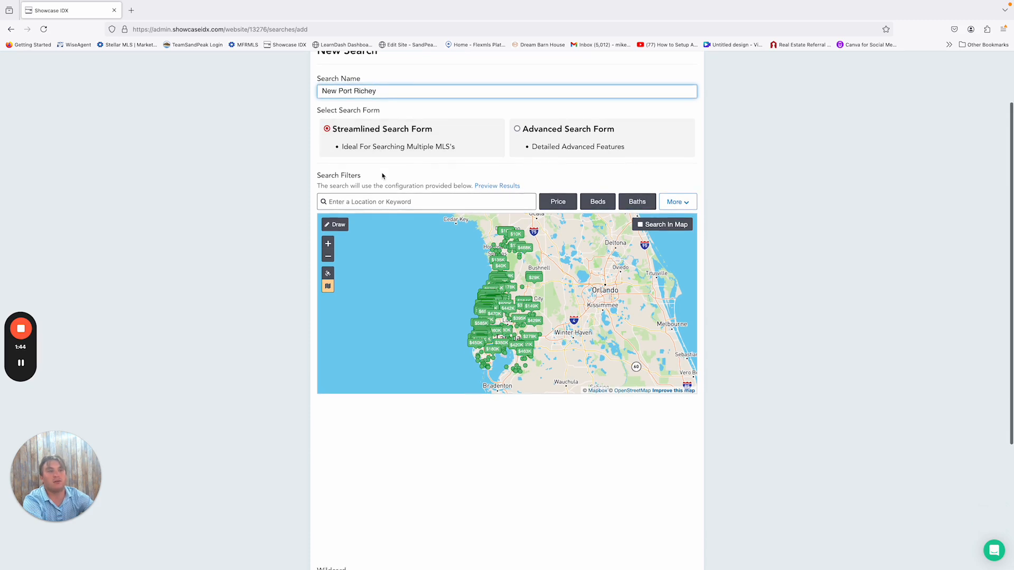
scroll(382, 176, "down", 1)
scroll(381, 172, "down", 1)
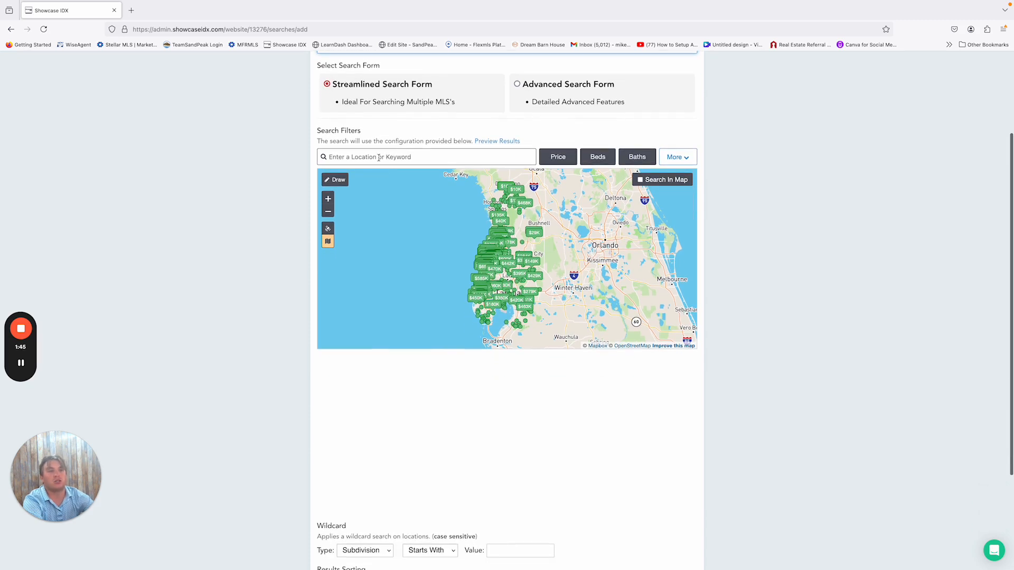
scroll(364, 158, "up", 1)
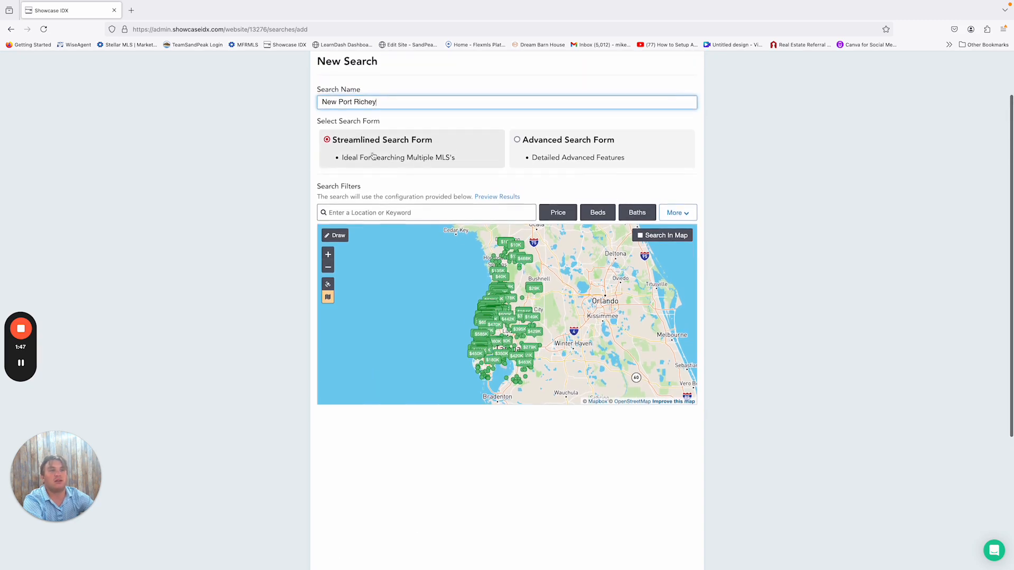
left_click(342, 211)
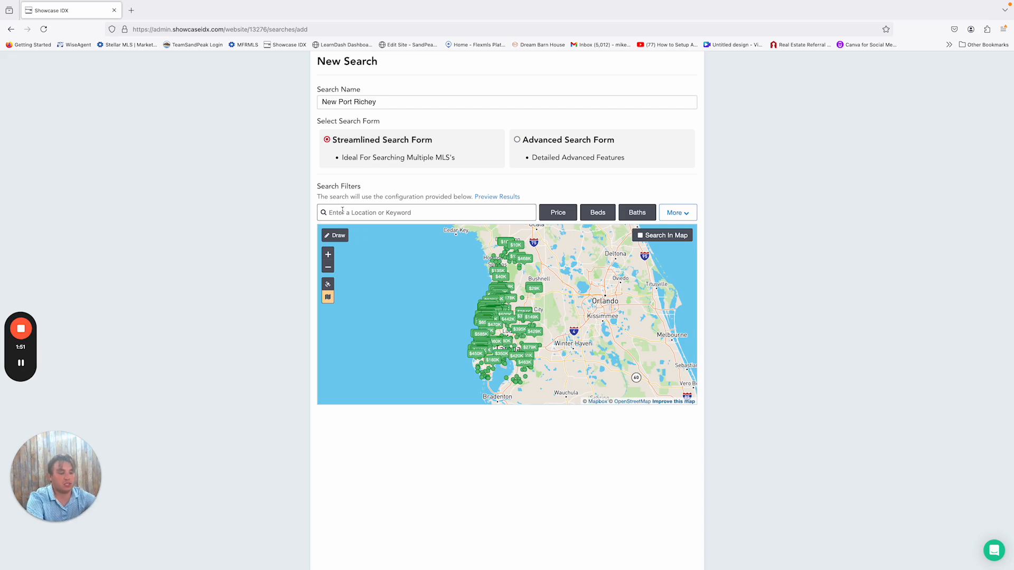
type("New po")
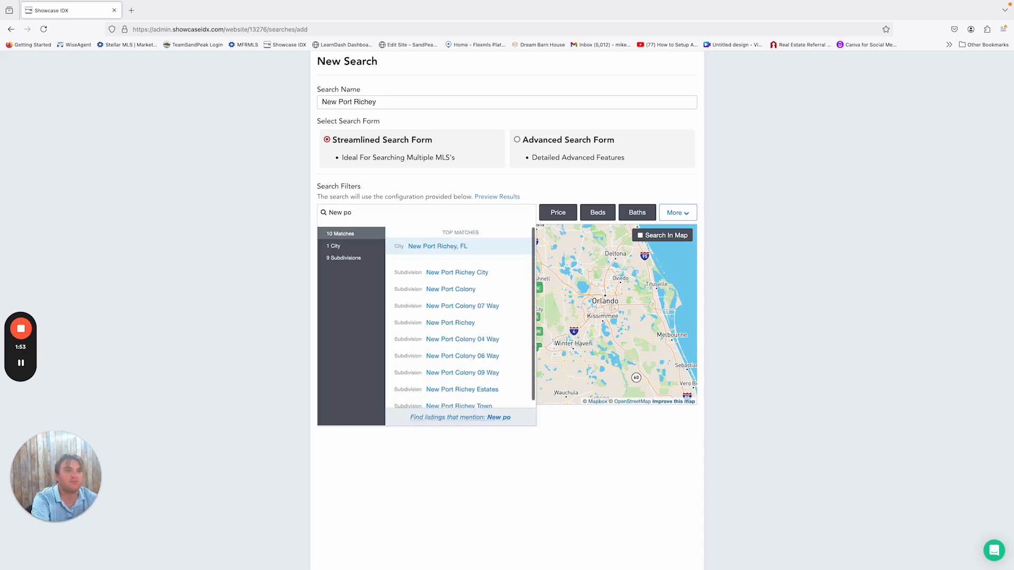
left_click(411, 246)
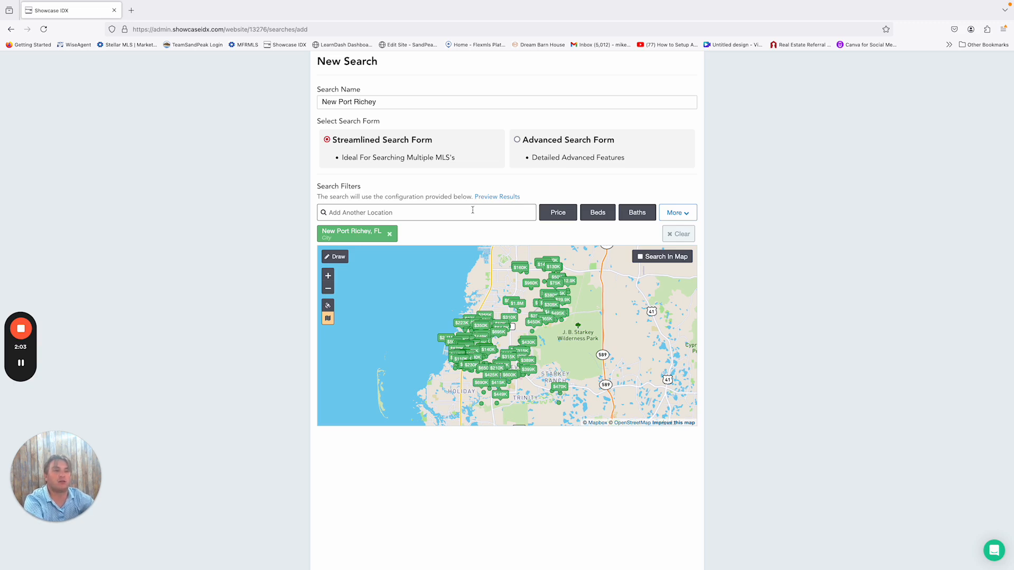
Step: Look through the sort orders offered for the search results without changing the selection
scroll(473, 211, "down", 1)
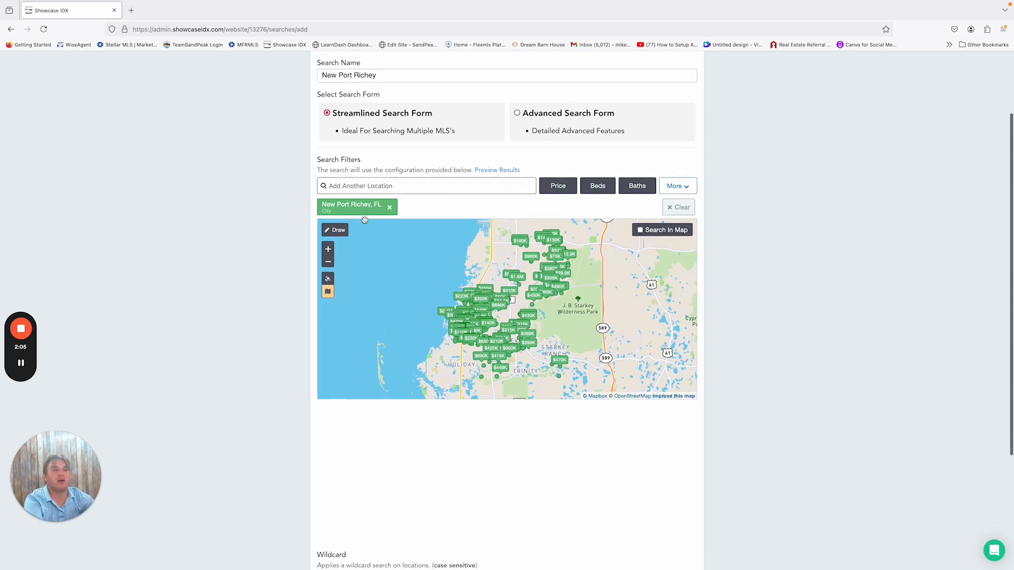
scroll(355, 220, "down", 5)
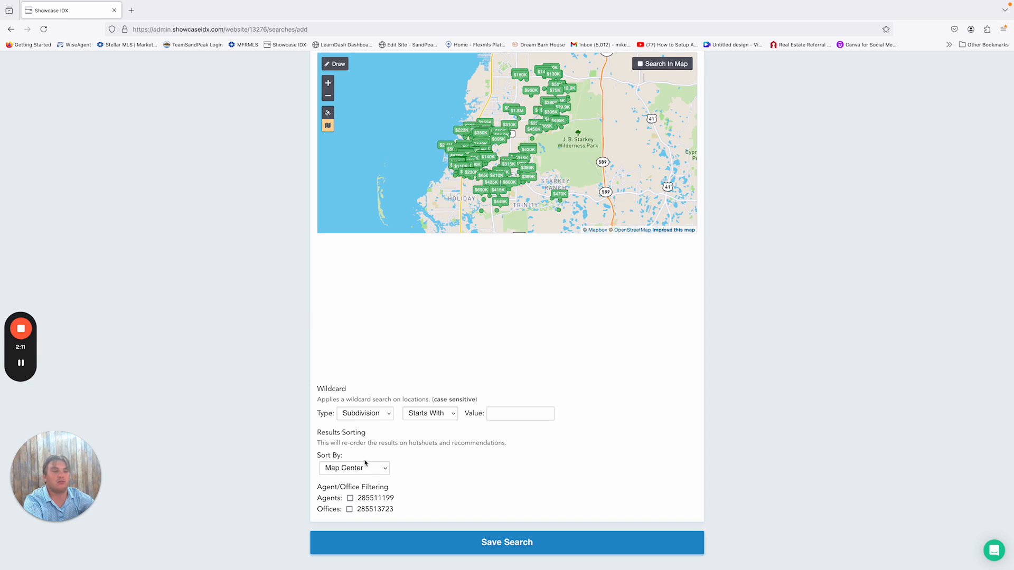
left_click(339, 472)
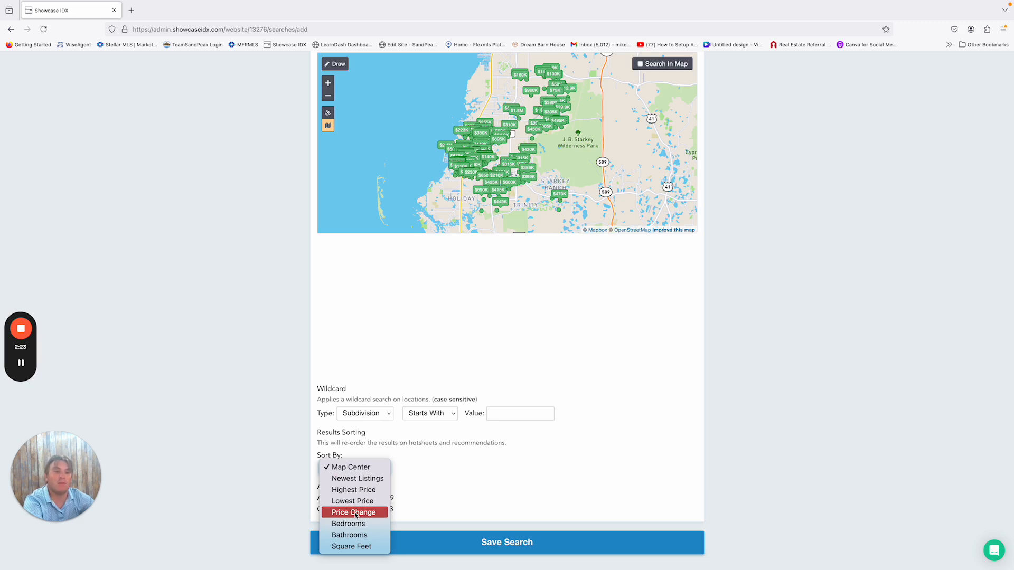
left_click(488, 480)
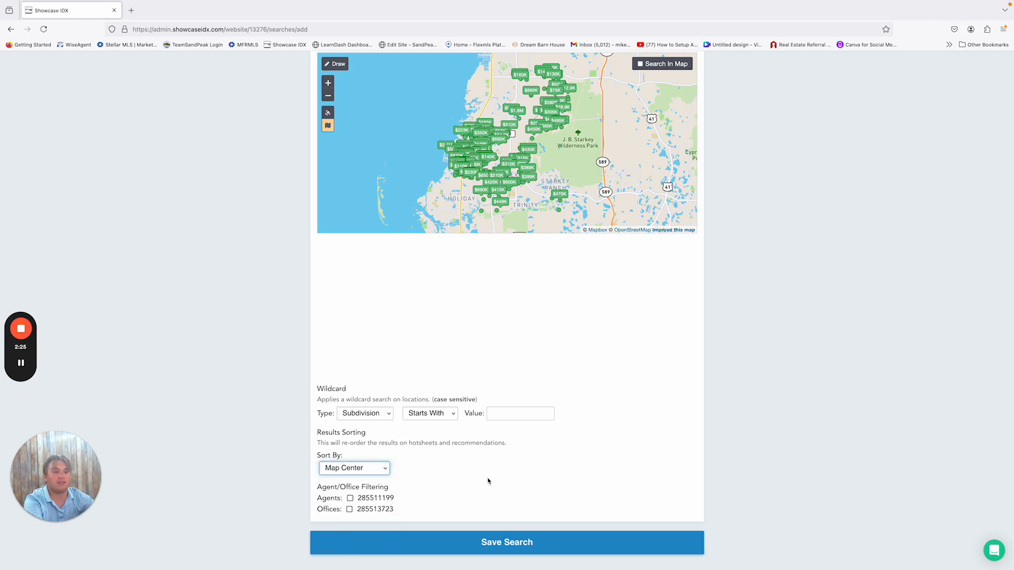
Step: Save the New Port Richey search and return to the Search Library
scroll(383, 452, "up", 5)
scroll(401, 370, "down", 5)
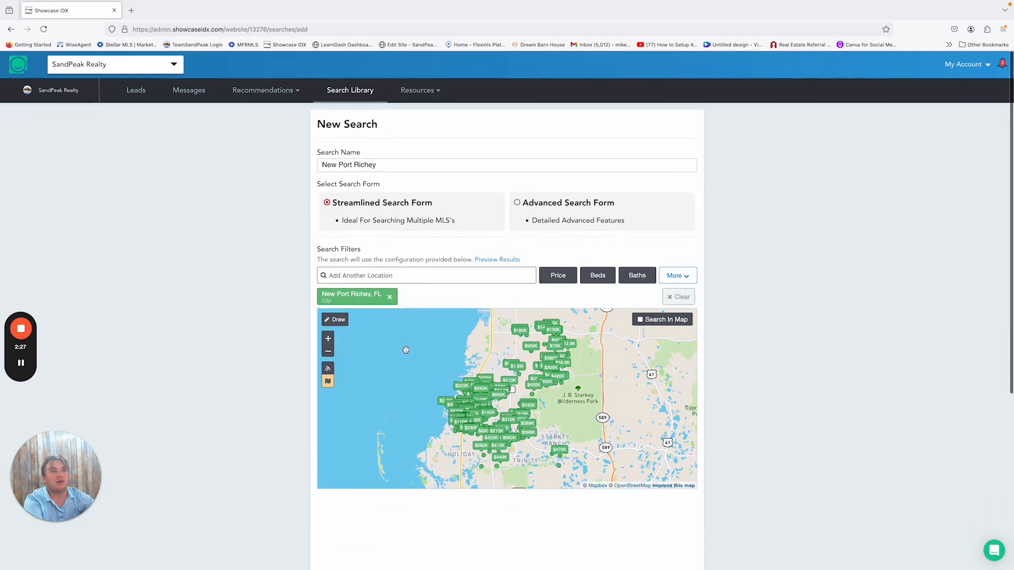
scroll(410, 349, "down", 1)
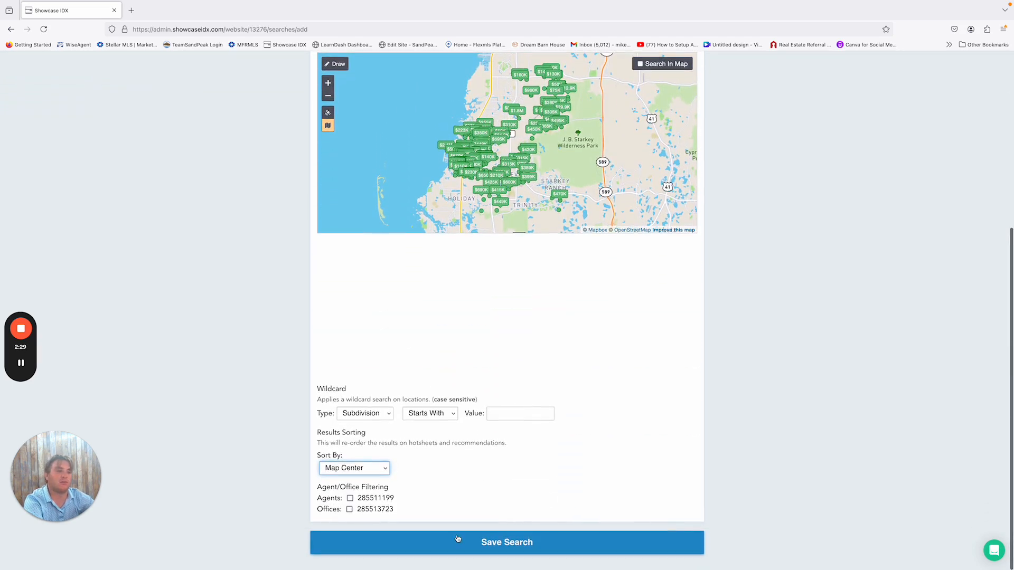
left_click(498, 544)
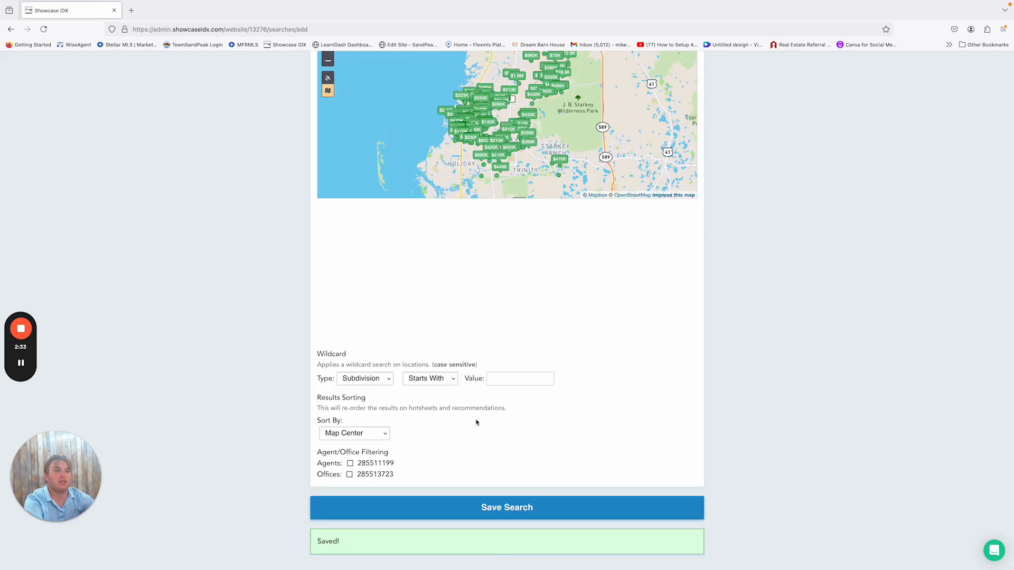
scroll(477, 422, "up", 6)
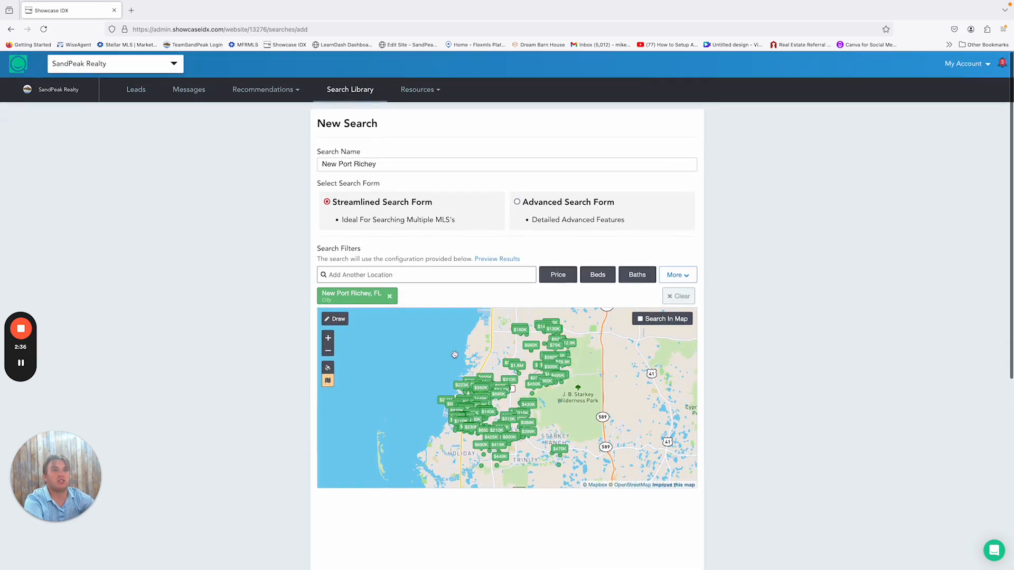
left_click(351, 92)
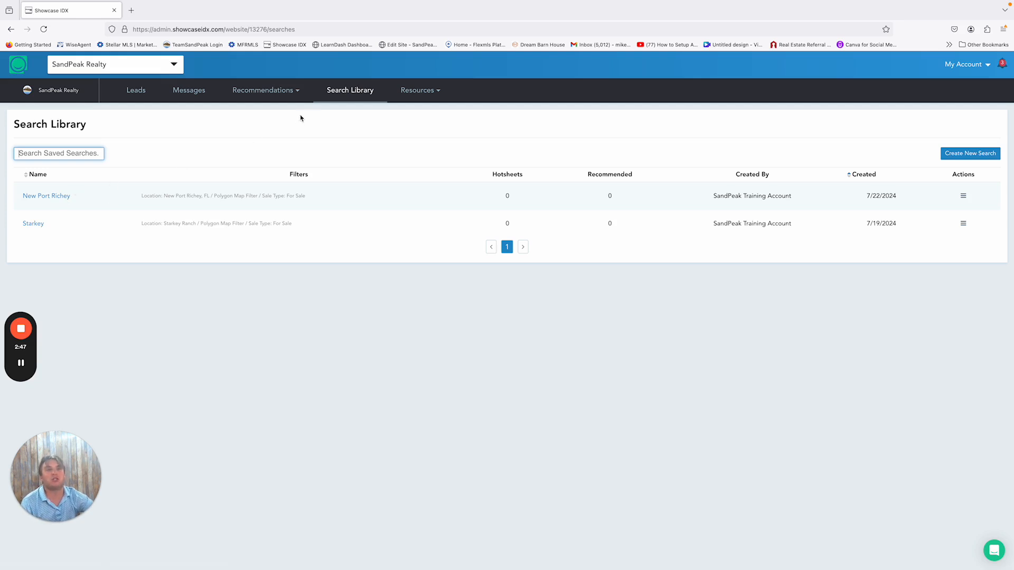
Step: Start a new search recommendation and select the existing lead as its recipient
left_click(264, 91)
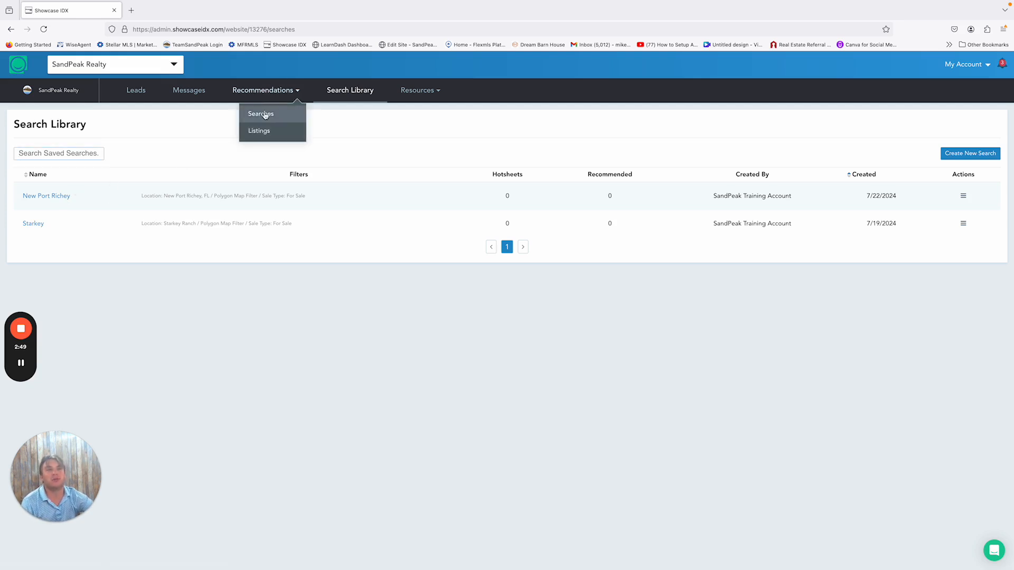
left_click(262, 115)
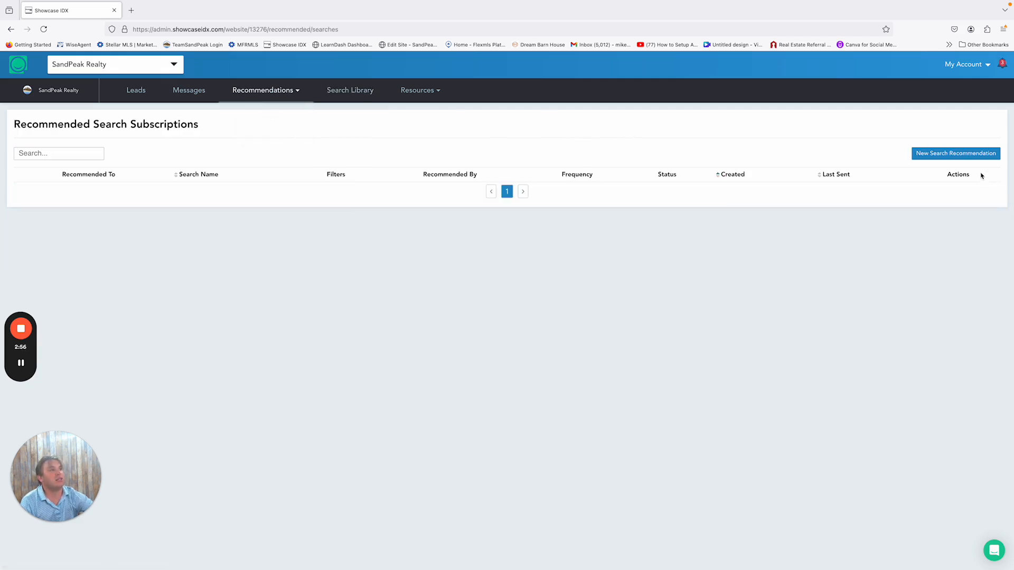
left_click(980, 154)
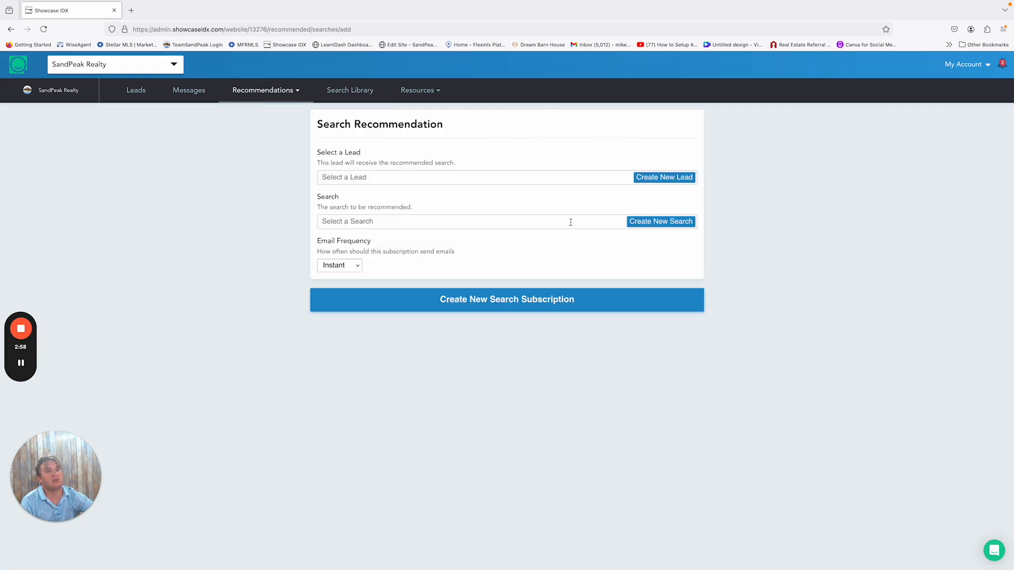
left_click(501, 174)
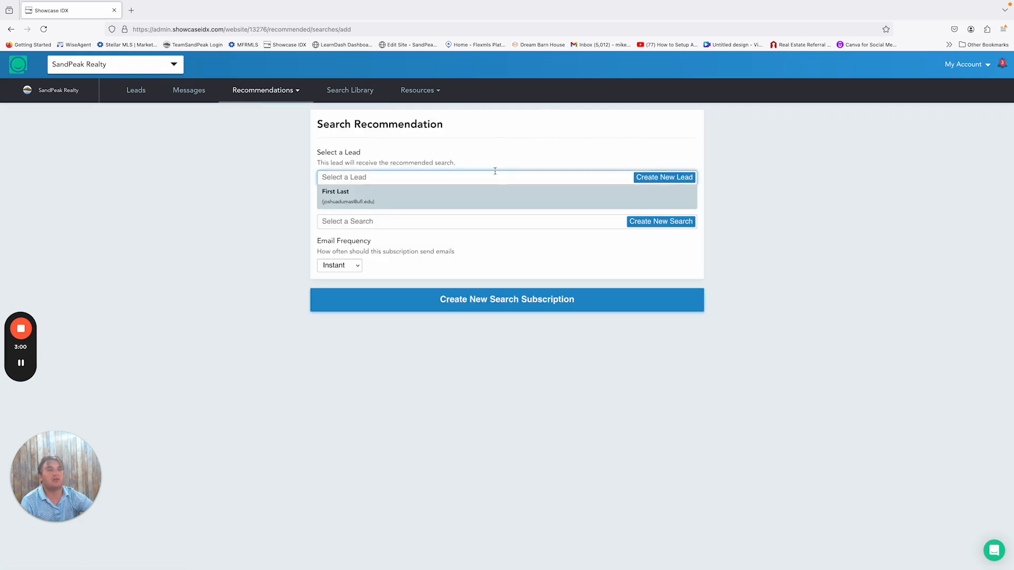
left_click(353, 200)
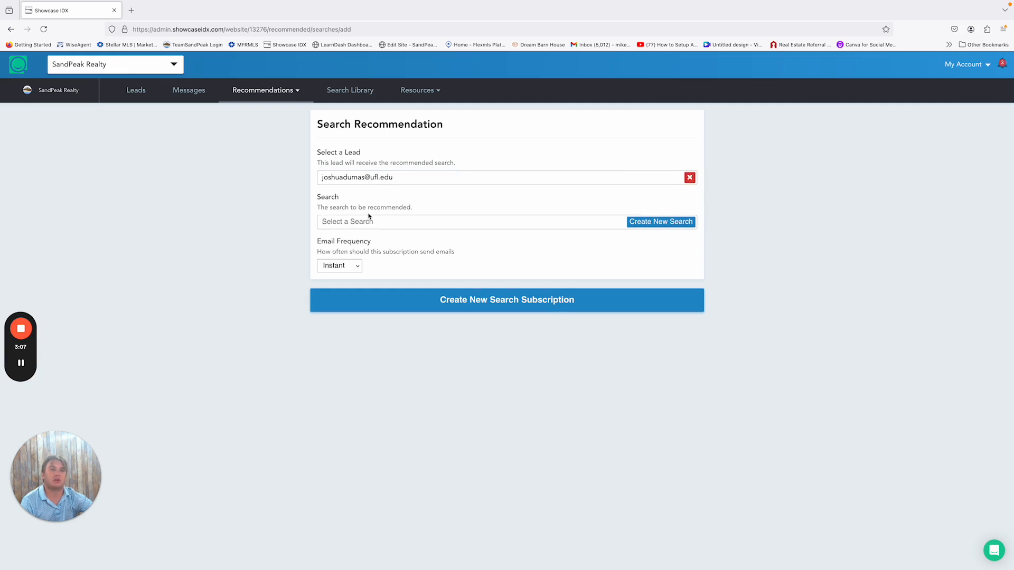
left_click(359, 221)
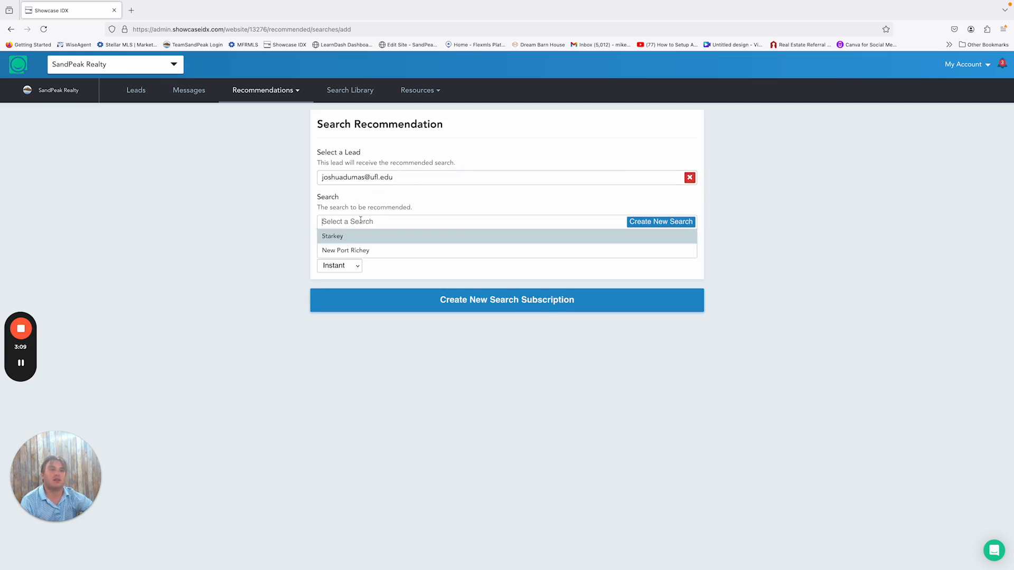
left_click(347, 250)
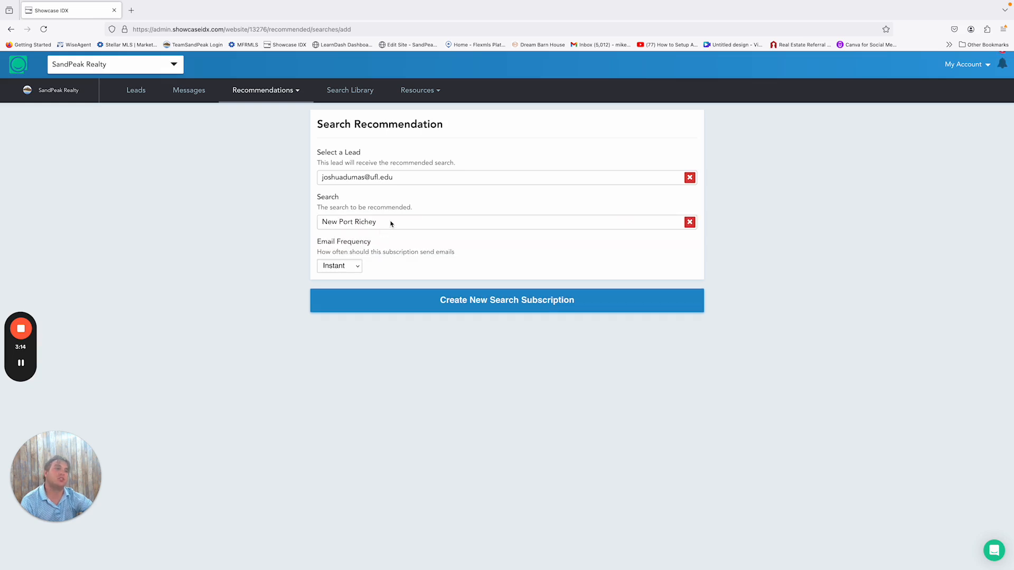
left_click(689, 222)
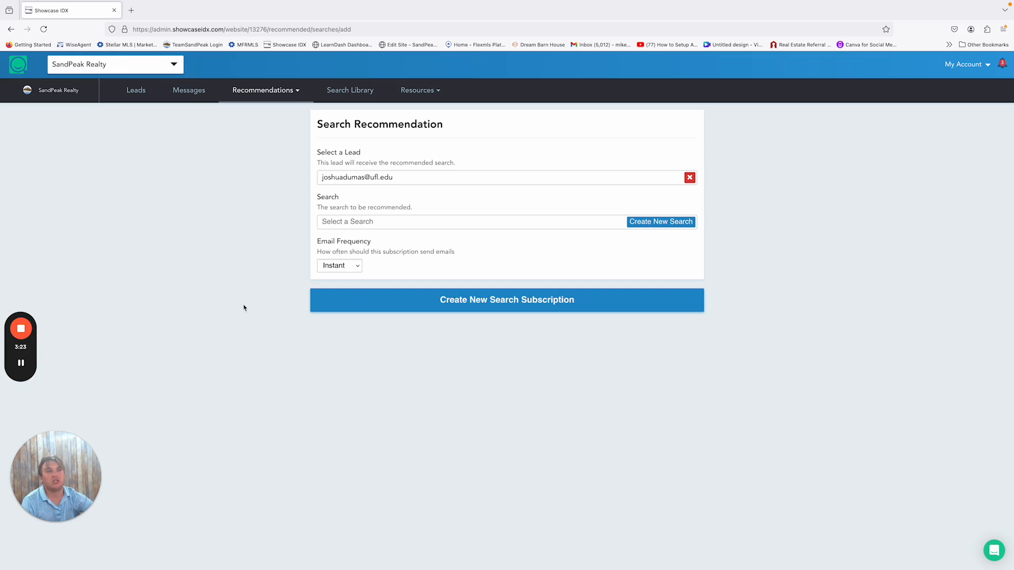
Step: Choose New Port Richey as the search to recommend and review the email frequency choices, keeping Instant
left_click(374, 219)
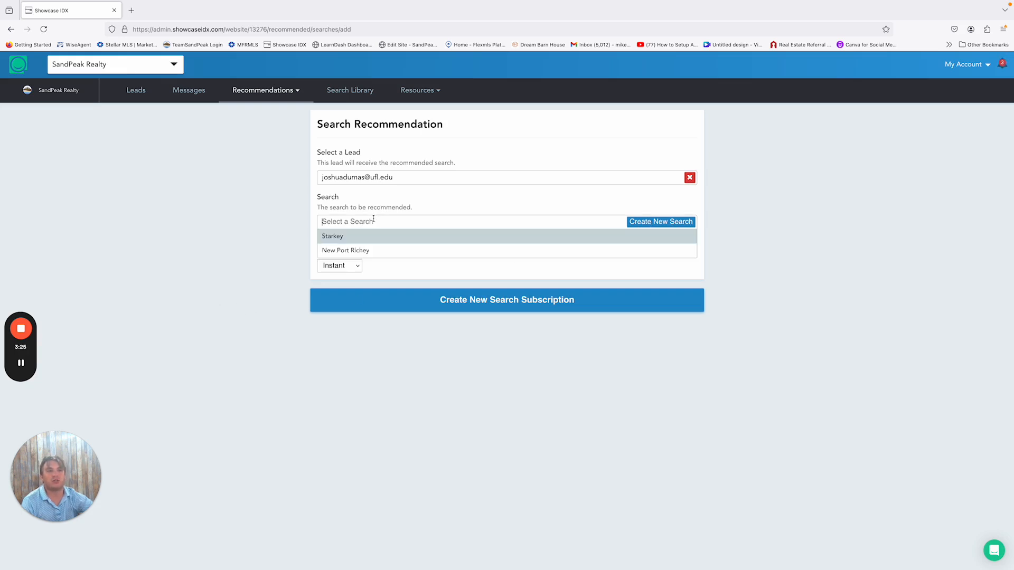
left_click(387, 251)
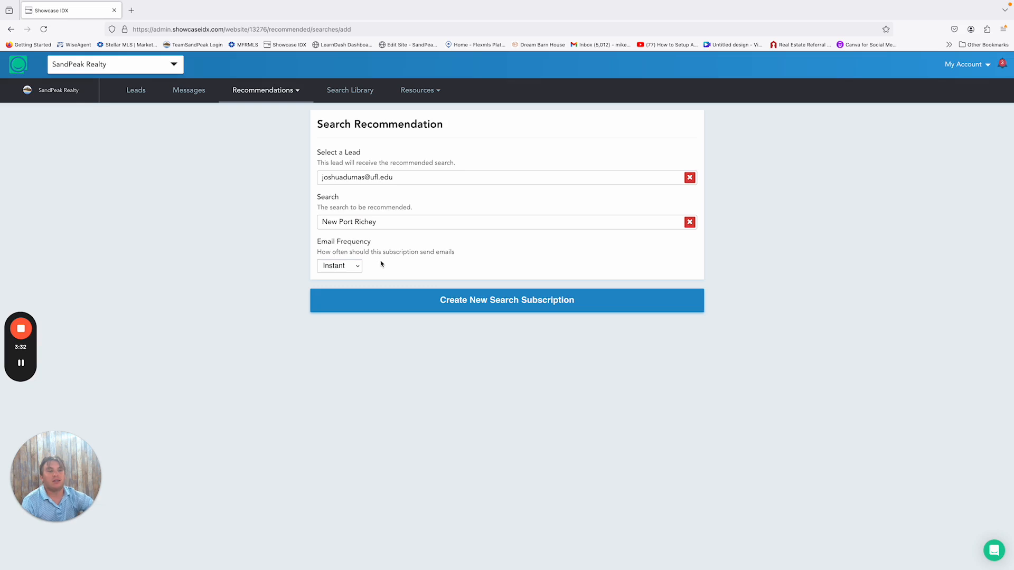
left_click(354, 268)
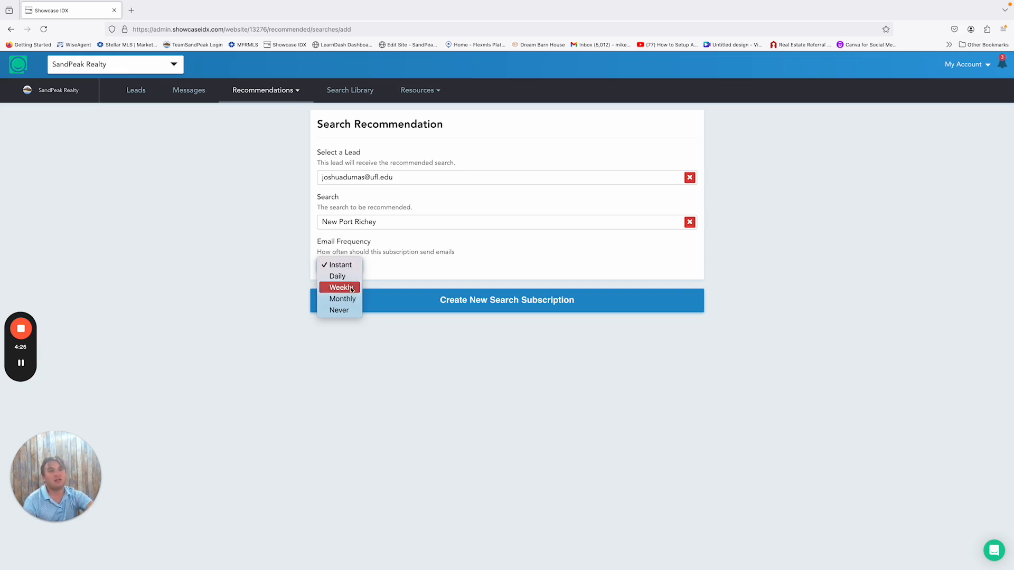
left_click(424, 272)
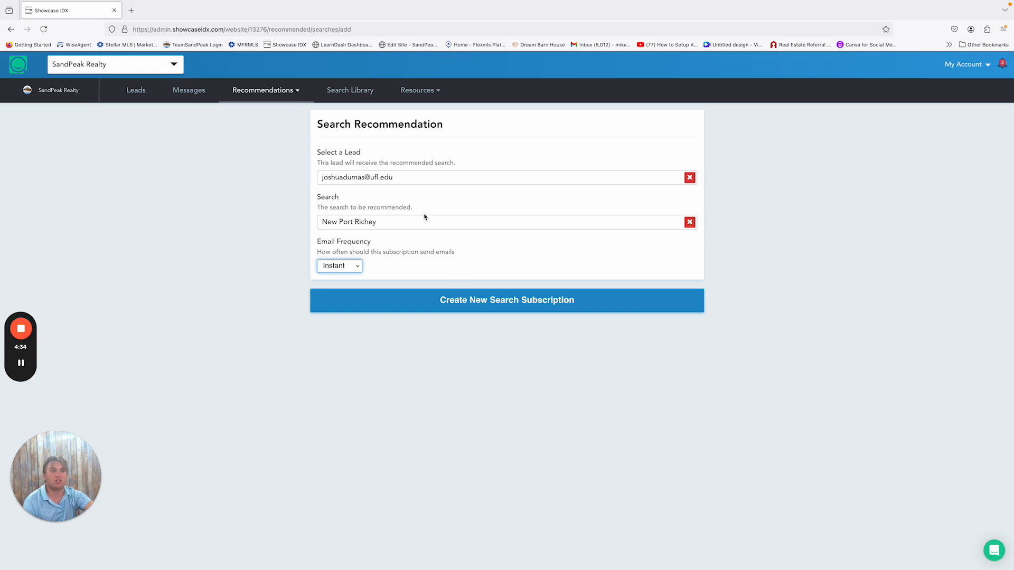
Step: Start a new listing recommendation, select the existing lead as recipient and open the MLS number entry
left_click(283, 96)
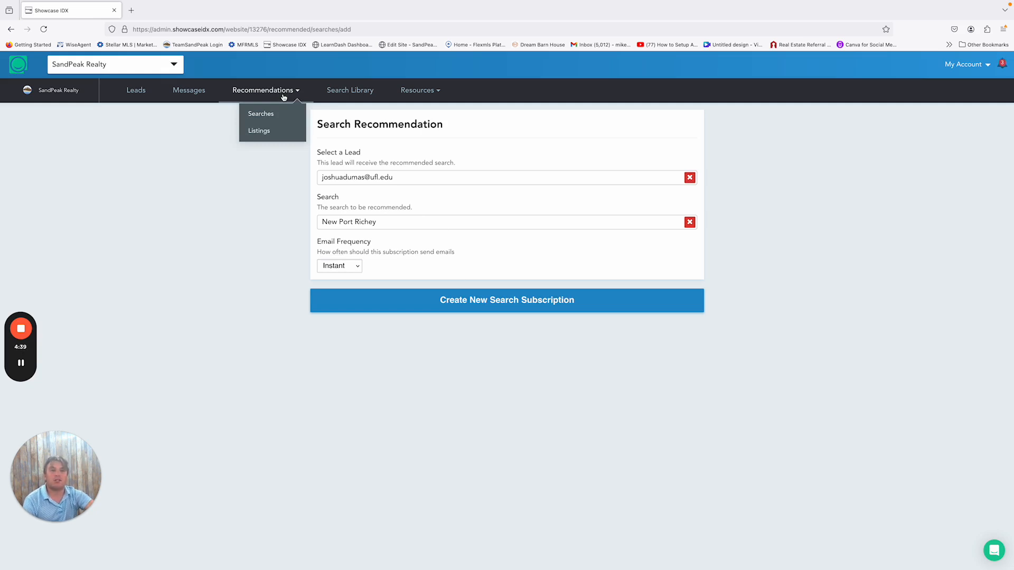
left_click(265, 133)
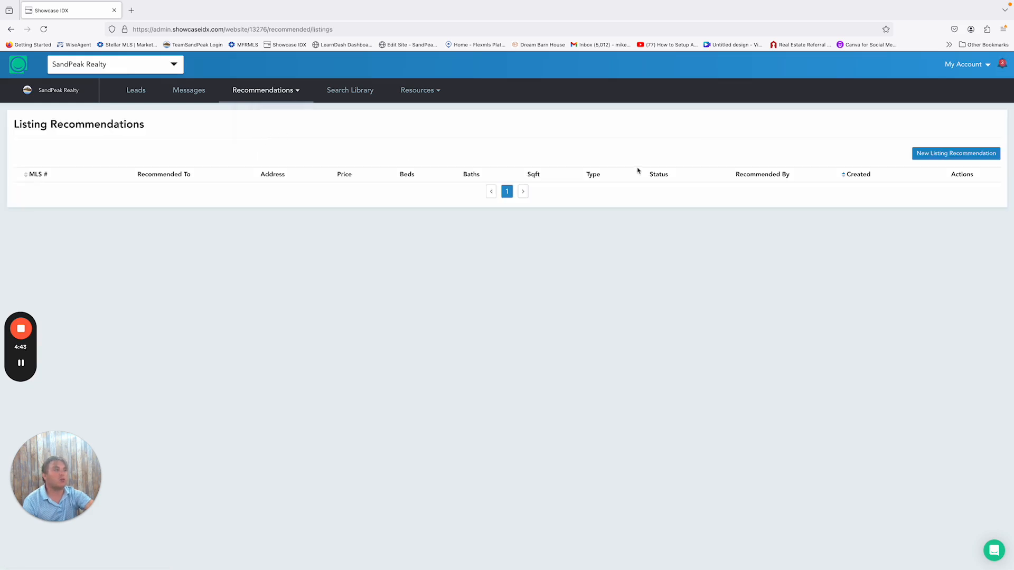
left_click(923, 157)
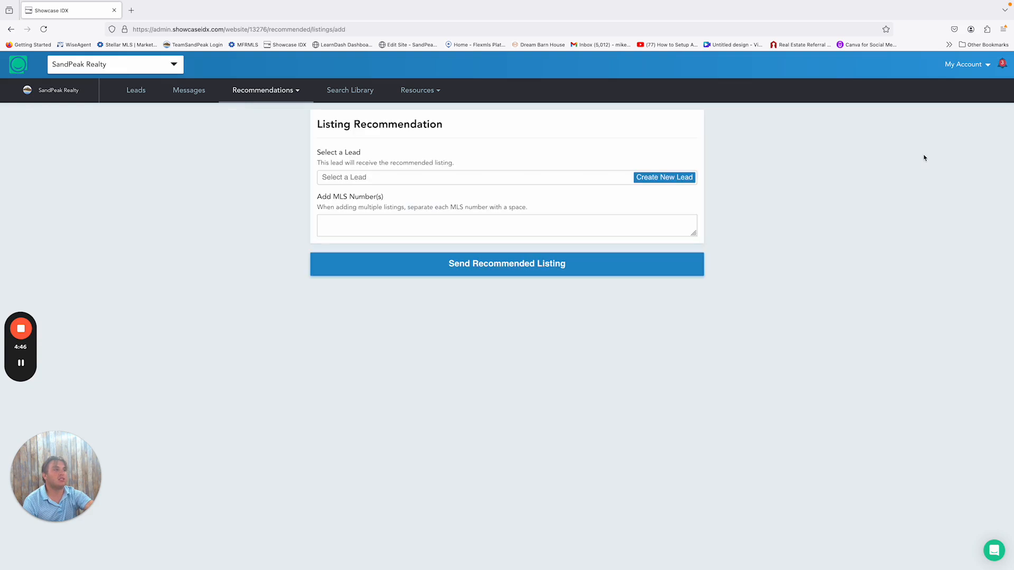
left_click(492, 179)
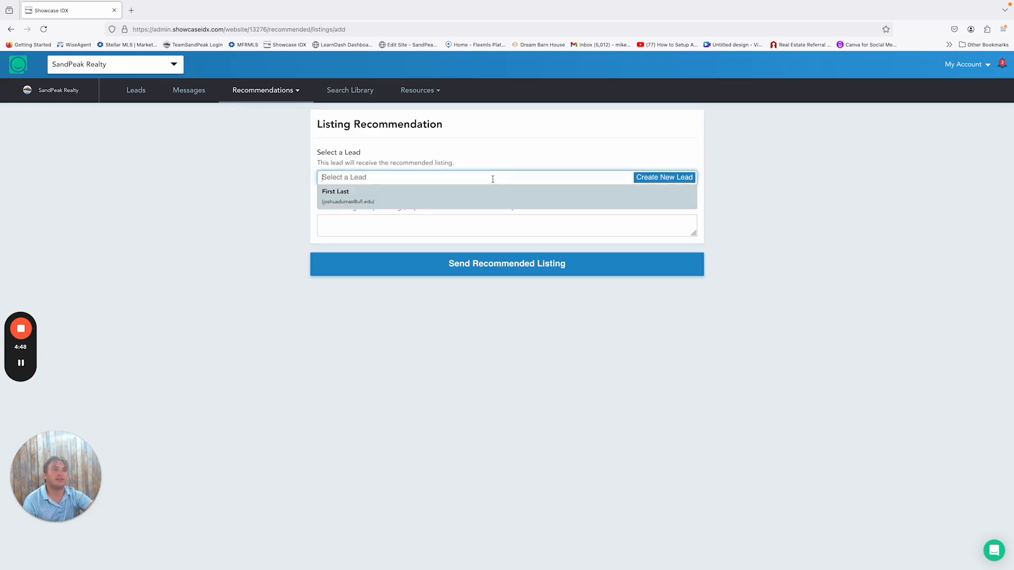
left_click(465, 205)
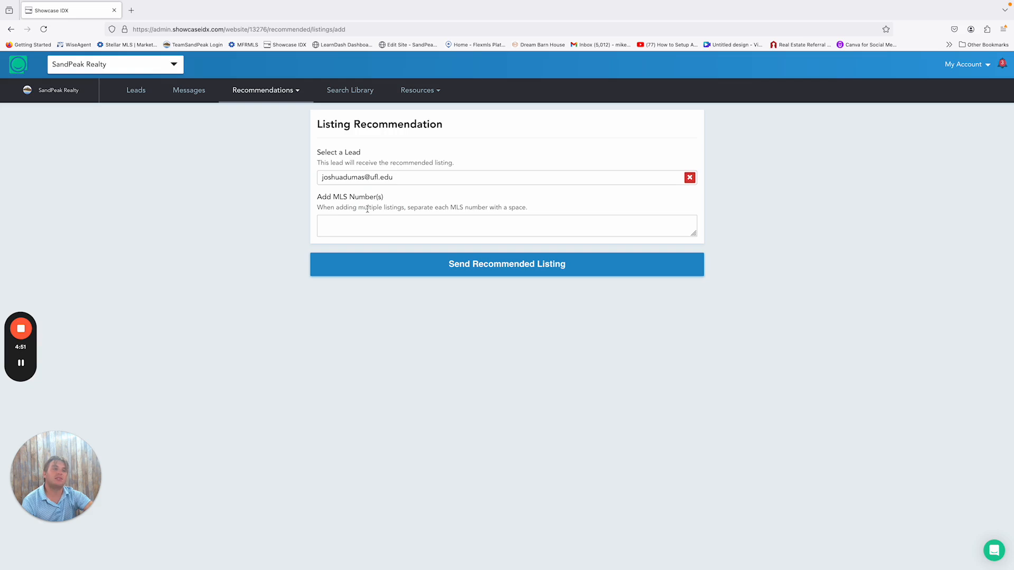
left_click(343, 225)
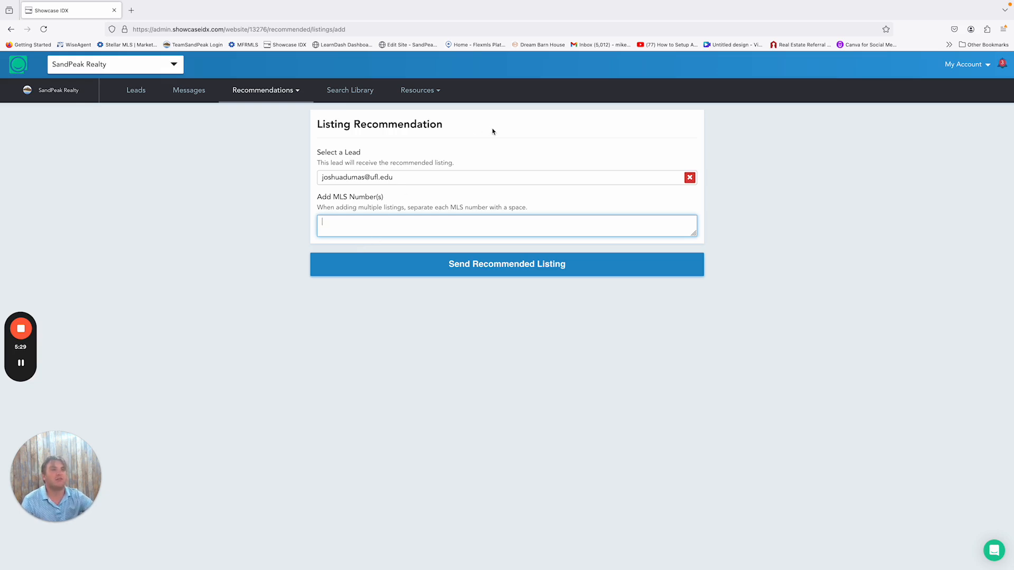
Step: Show the list of available resources
left_click(434, 95)
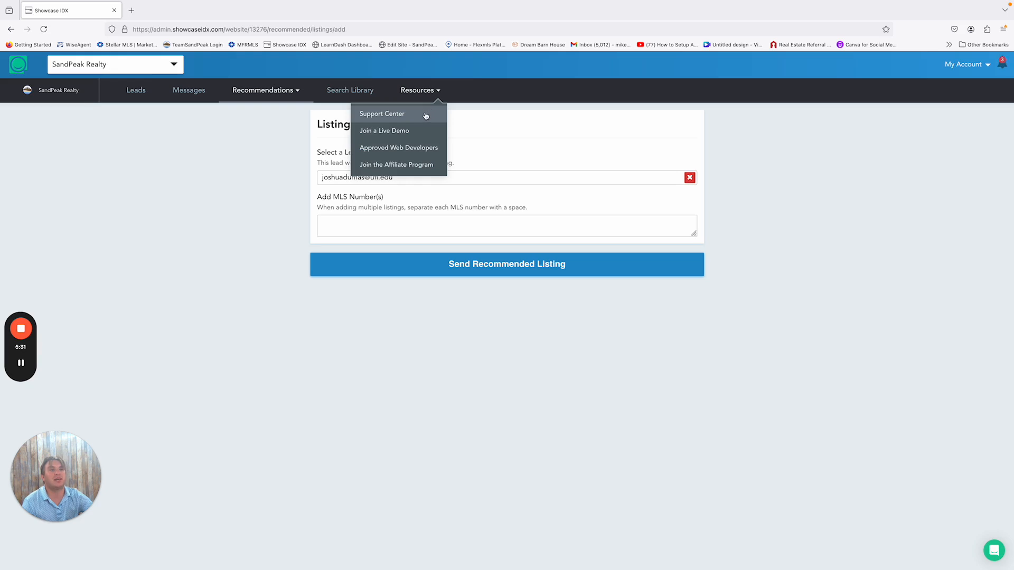